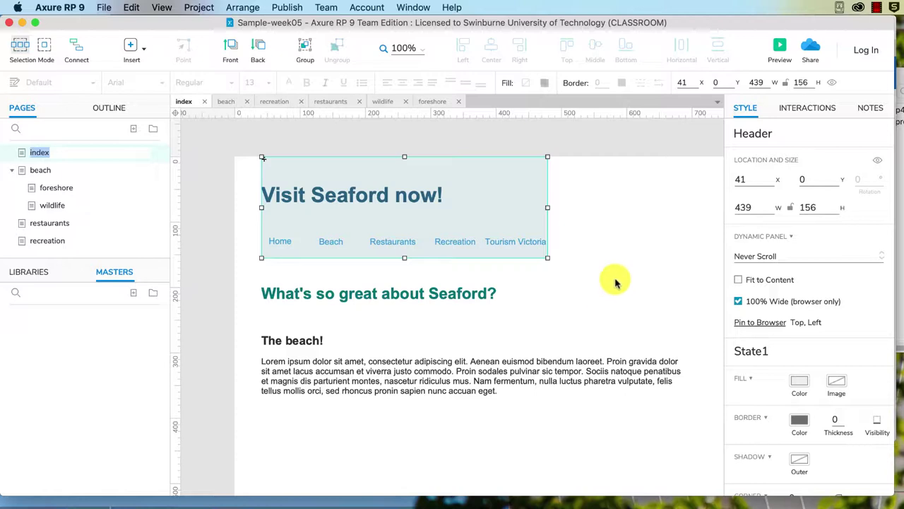
# Select the Header dynamic panel and start Arrange > Create Master to open the Create Master dialog
pyautogui.click(606, 274)
pyautogui.click(481, 188)
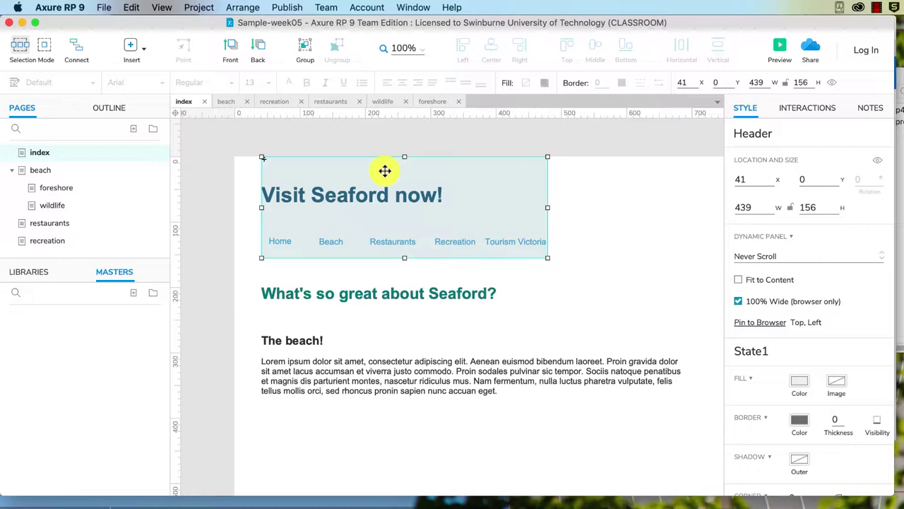
pyautogui.rightClick(385, 170)
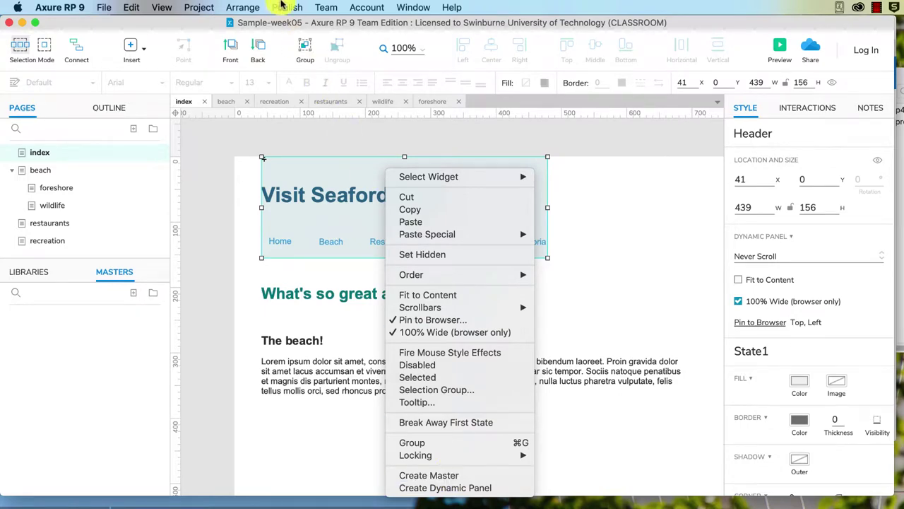
pyautogui.click(238, 8)
pyautogui.click(242, 8)
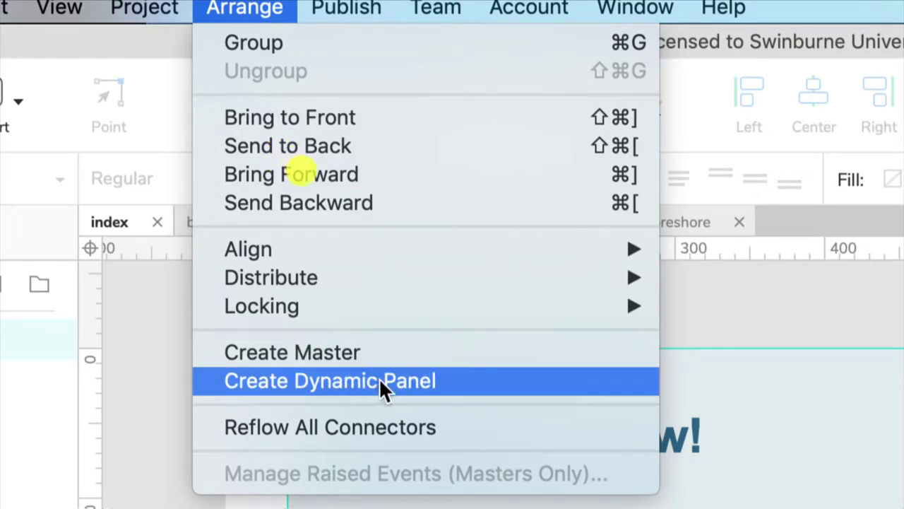
pyautogui.click(340, 352)
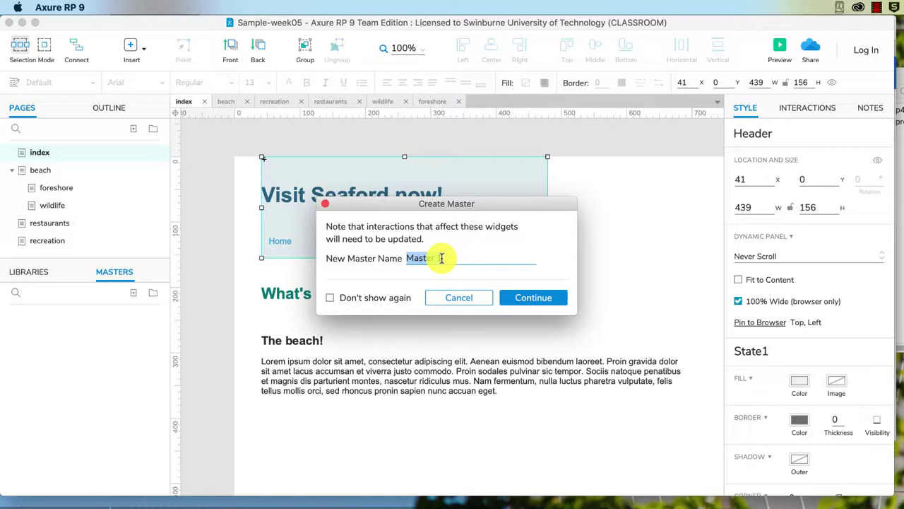
# Name the new master 'Header Master', confirm it, and bring the Masters list back into view
pyautogui.write('Header')
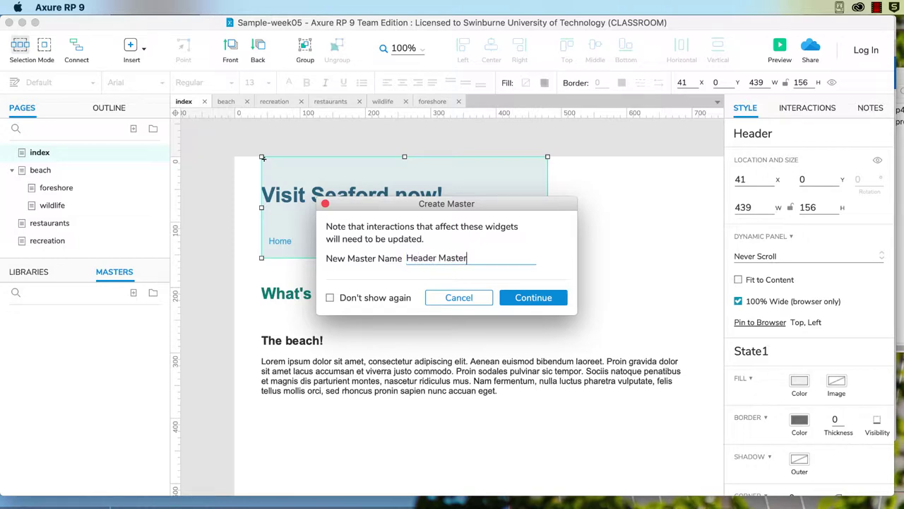
pyautogui.click(522, 297)
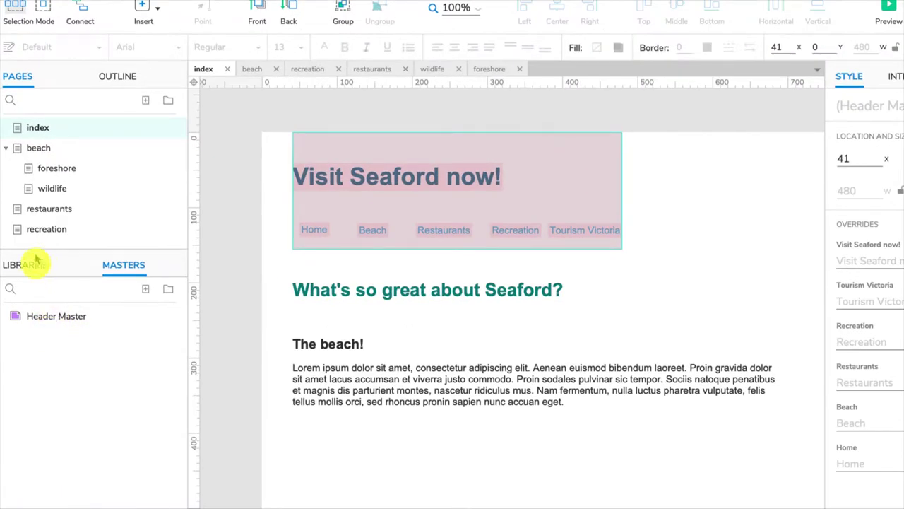
pyautogui.click(28, 271)
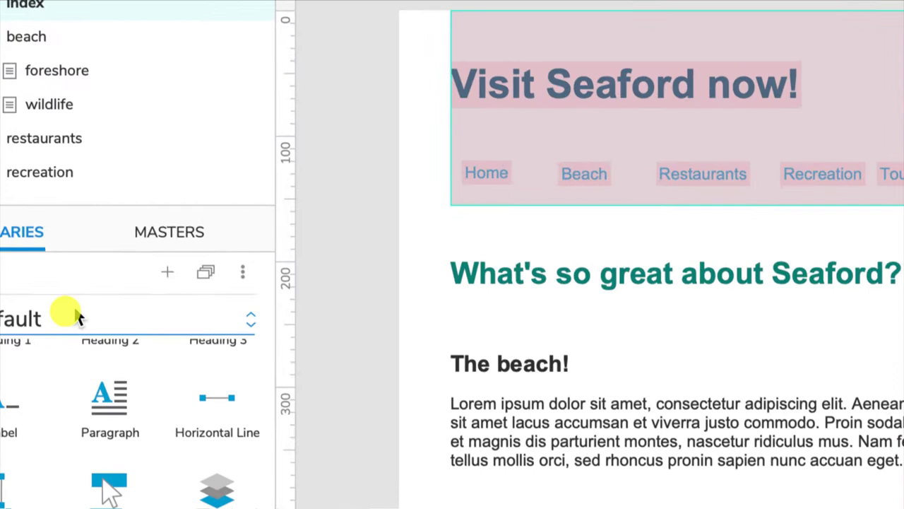
pyautogui.click(159, 233)
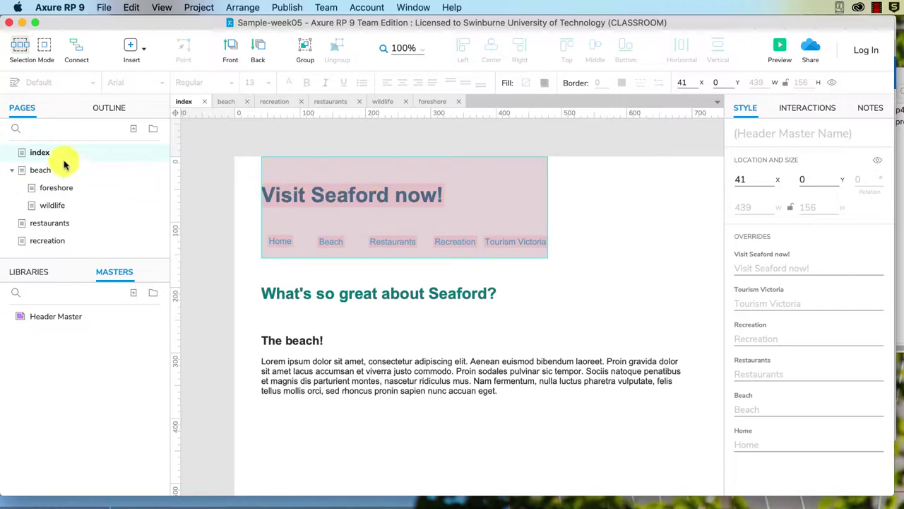
# Open the beach page, test-place a Header Master copy at the top, then delete it
pyautogui.click(39, 174)
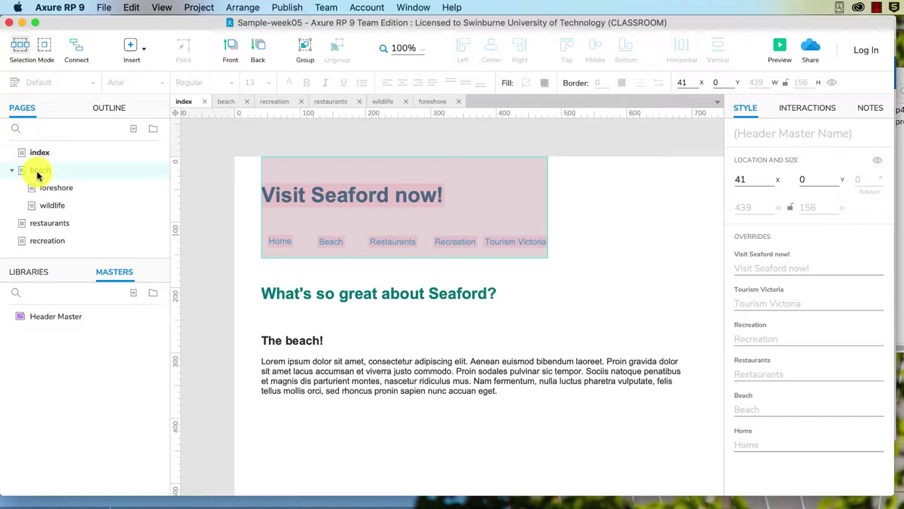
pyautogui.doubleClick(30, 172)
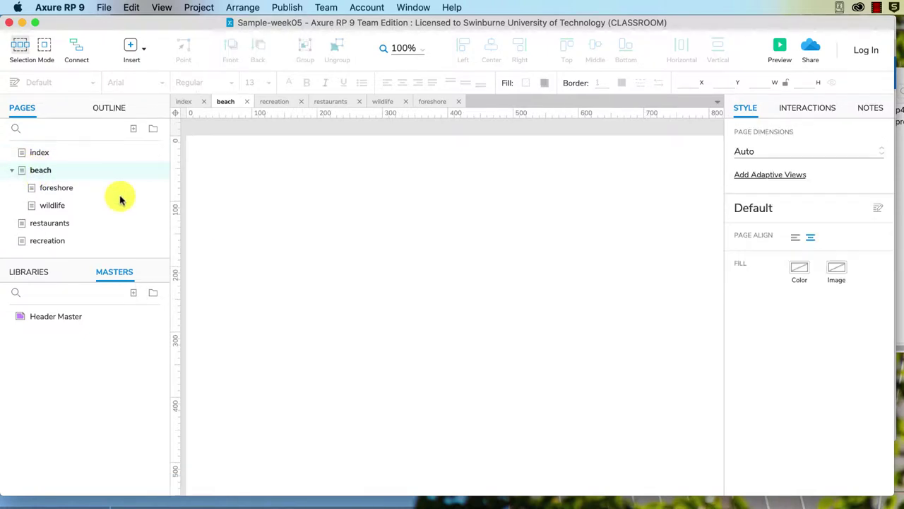
pyautogui.moveTo(64, 318); pyautogui.dragTo(318, 369)
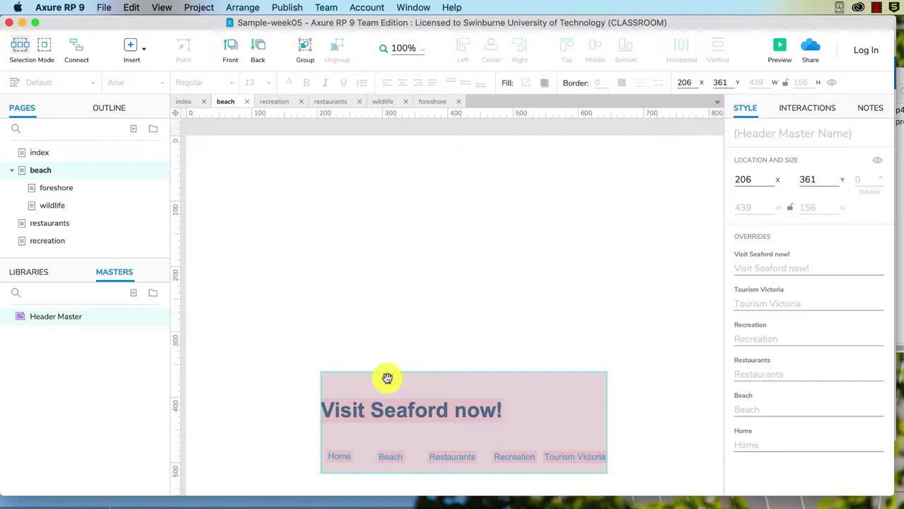
pyautogui.moveTo(387, 378); pyautogui.dragTo(299, 156)
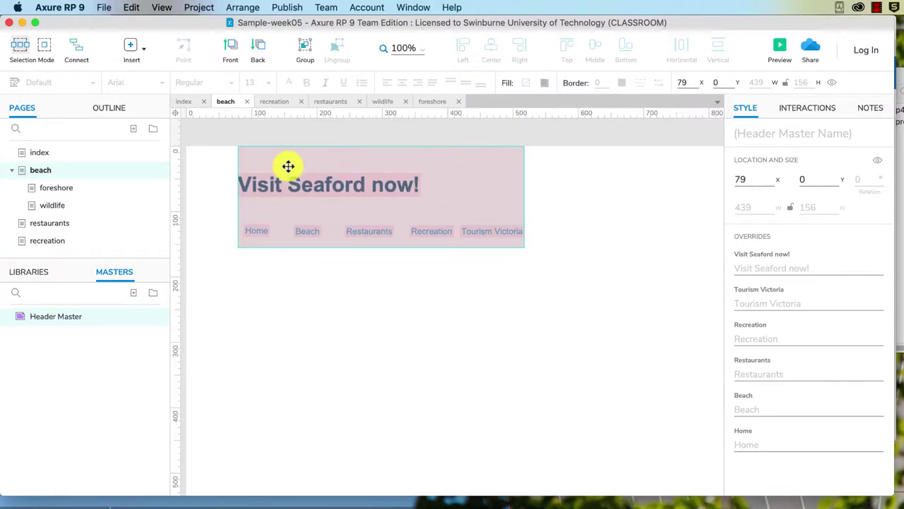
pyautogui.press('Delete')
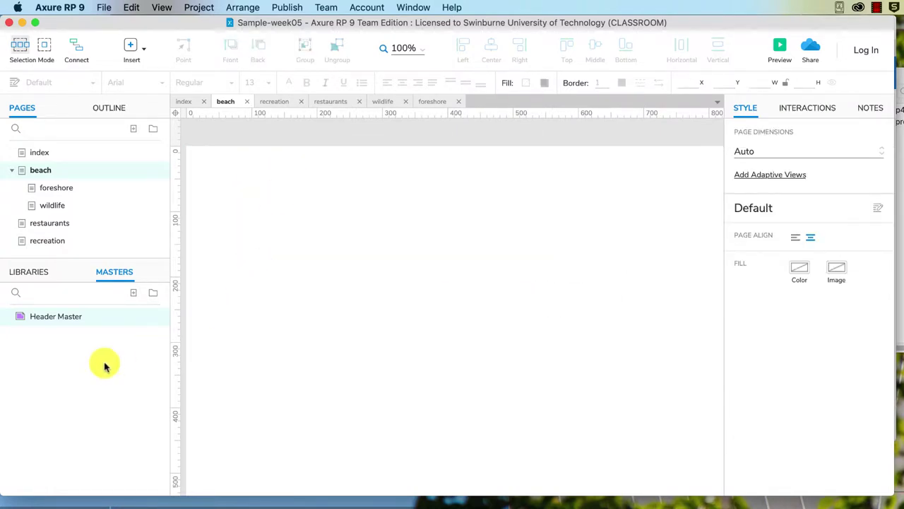
# Set Header Master's drop behavior to Lock to Master Location
pyautogui.rightClick(91, 322)
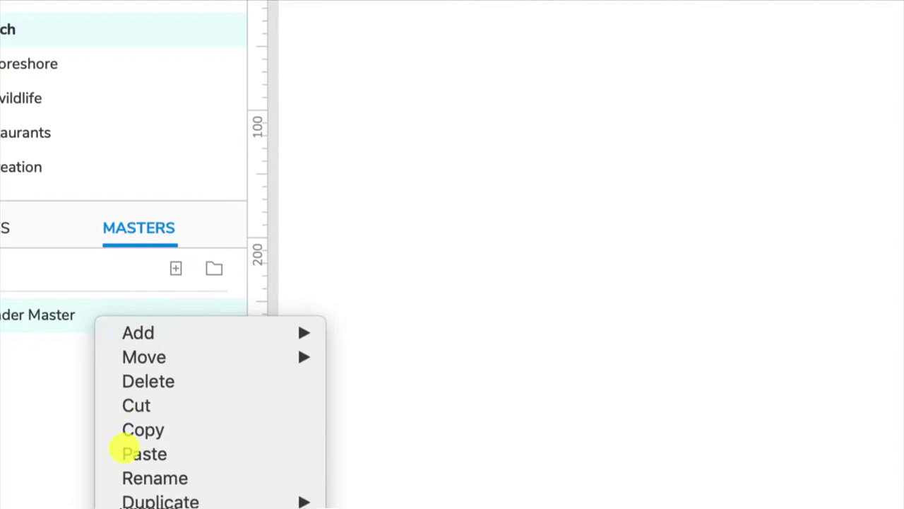
pyautogui.moveTo(202, 466)
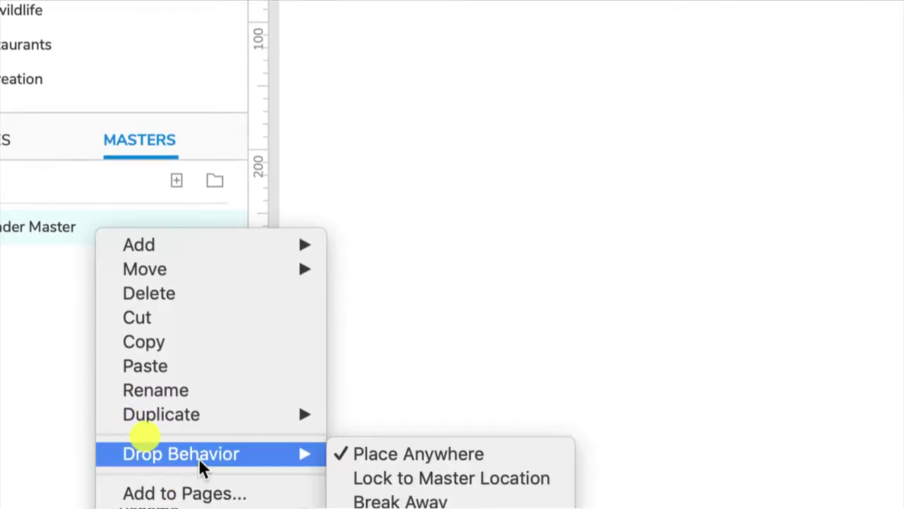
pyautogui.click(528, 489)
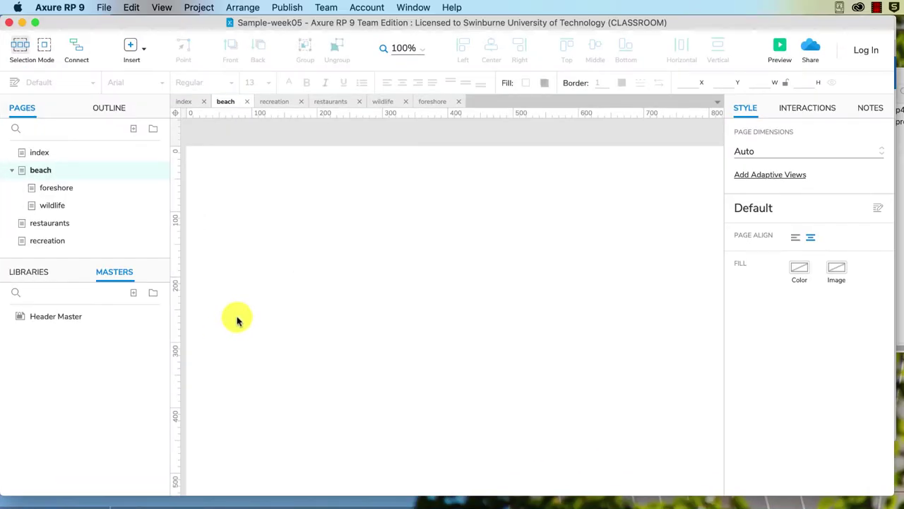
# Place Header Master on the beach, index, restaurants and recreation pages
pyautogui.moveTo(66, 317); pyautogui.dragTo(272, 189)
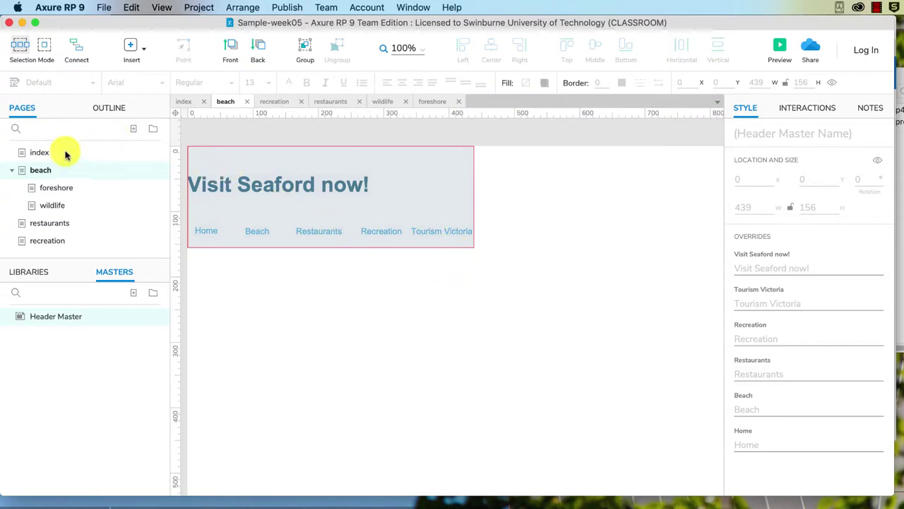
pyautogui.click(37, 152)
pyautogui.moveTo(333, 188); pyautogui.dragTo(306, 178)
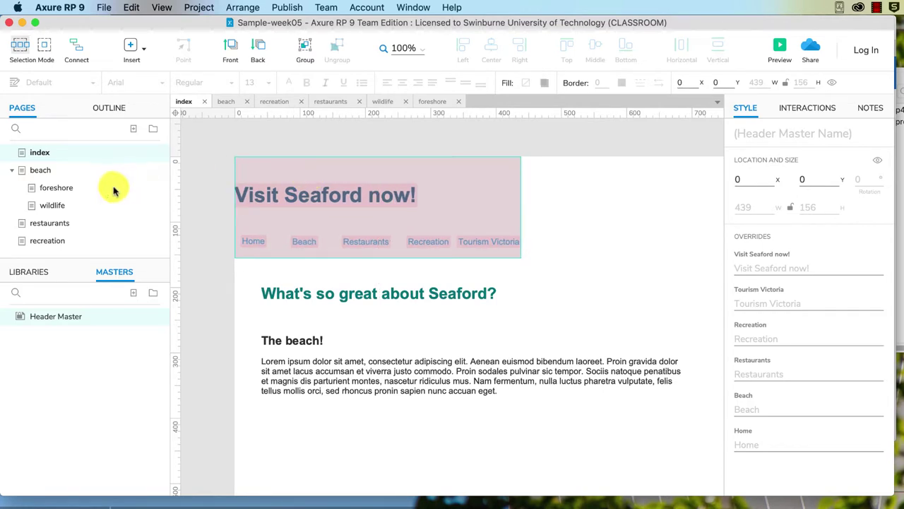
pyautogui.click(33, 223)
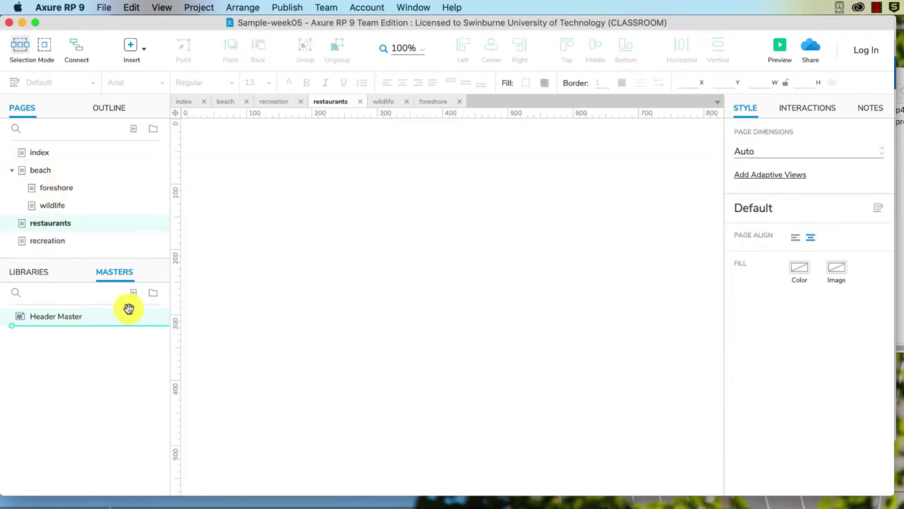
pyautogui.moveTo(130, 309); pyautogui.dragTo(231, 242)
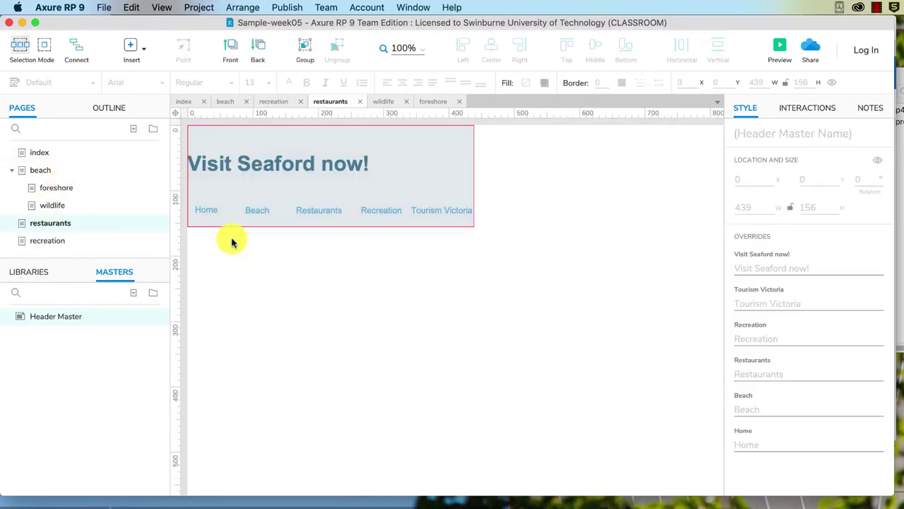
pyautogui.click(40, 241)
pyautogui.moveTo(64, 316); pyautogui.dragTo(228, 247)
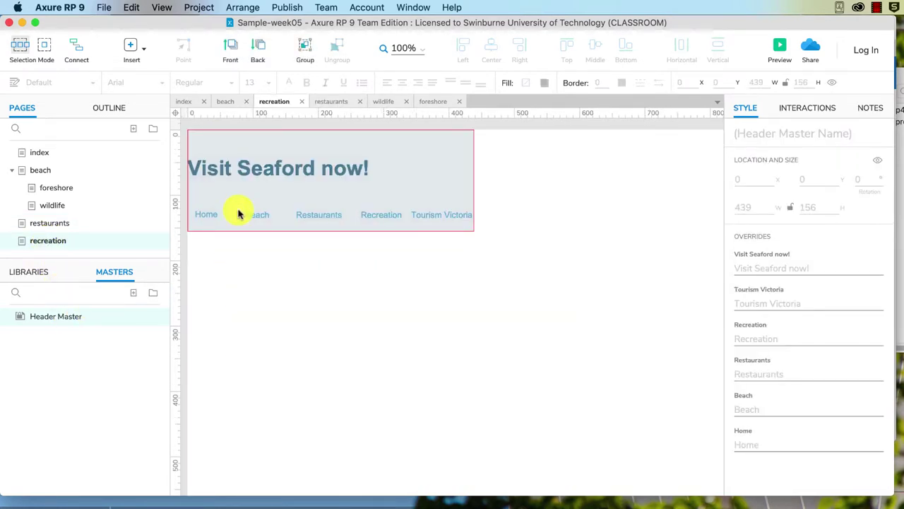
# On recreation, undo the placement, delete the old Heading 1 text, and place Header Master again
pyautogui.press('super+z')
pyautogui.click(231, 157)
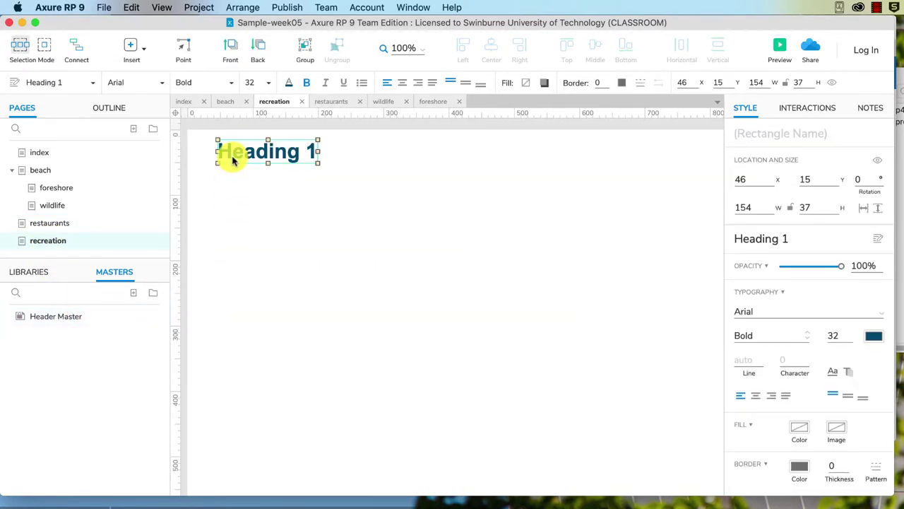
pyautogui.press('Delete')
pyautogui.moveTo(25, 315); pyautogui.dragTo(247, 230)
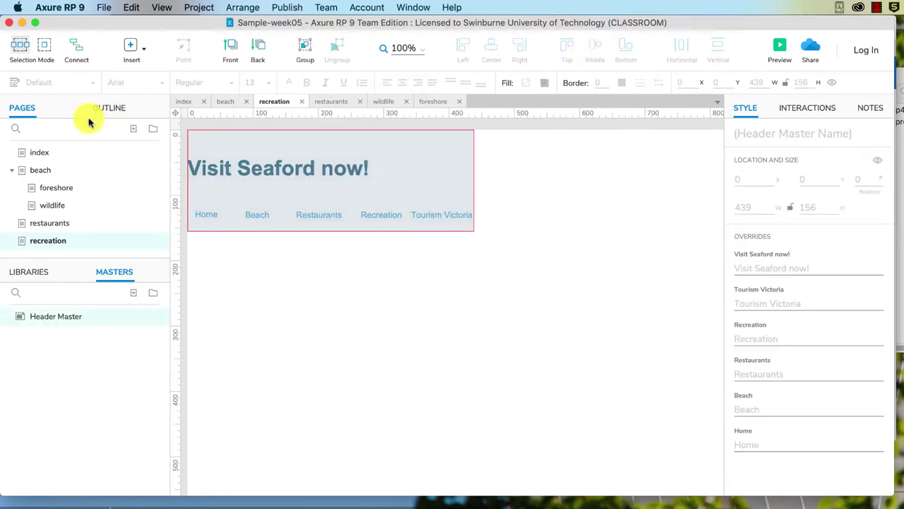
# Preview the index page in the browser, check the Seaford header, and return to Axure
pyautogui.click(48, 154)
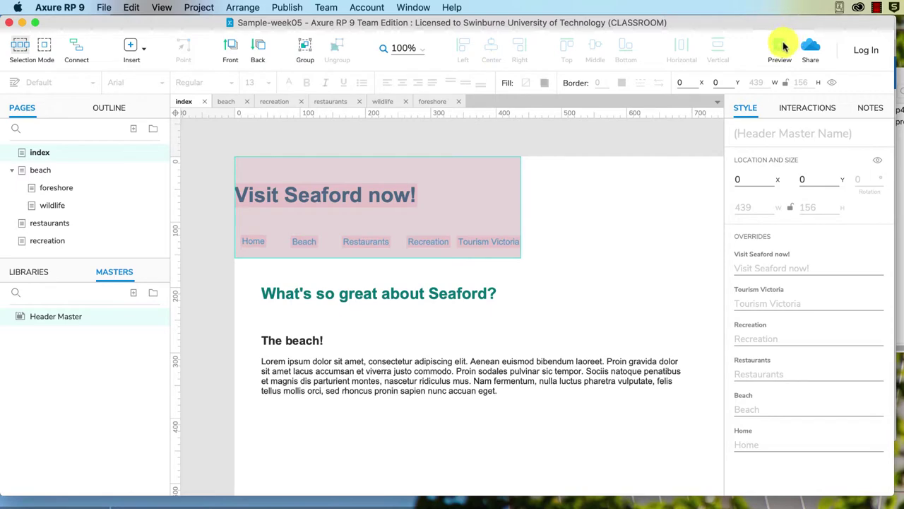
pyautogui.click(780, 46)
pyautogui.scroll(-5, 403, 218)
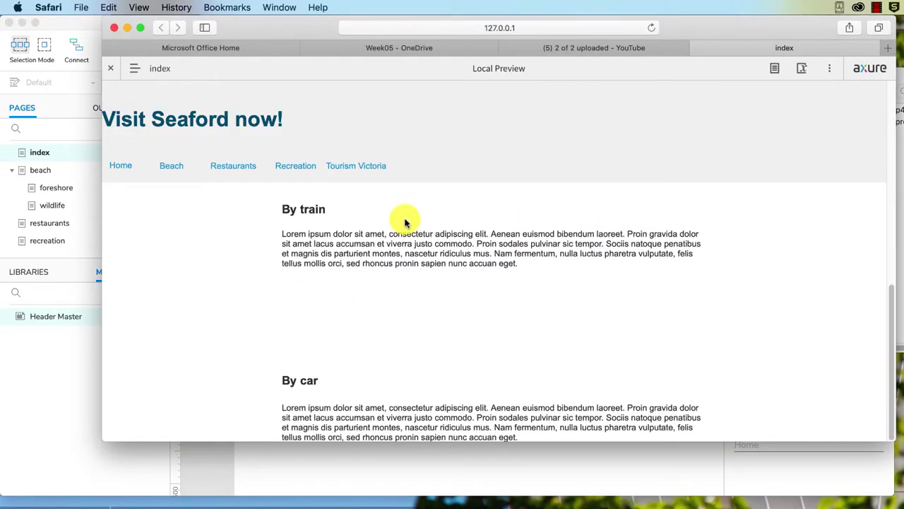
pyautogui.scroll(5, 405, 219)
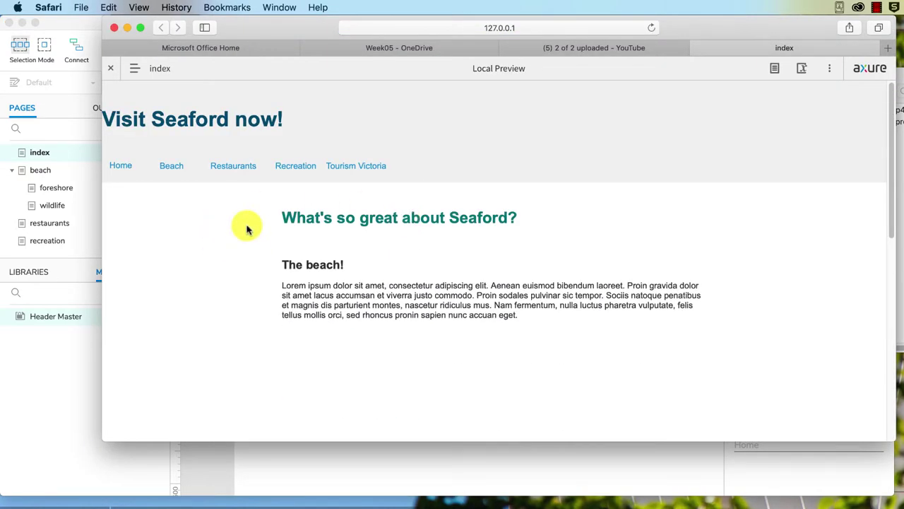
pyautogui.click(71, 328)
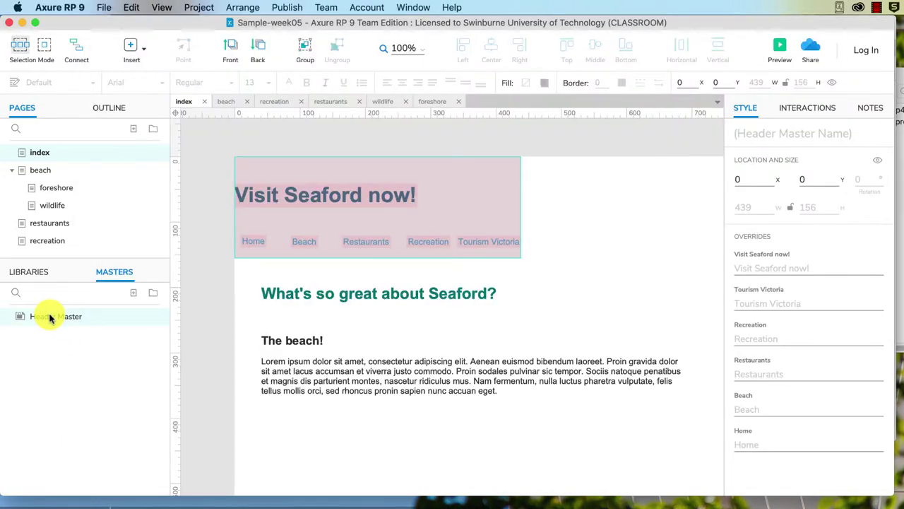
# In Header Master, pin the Header dynamic panel to the browser at Top, Center
pyautogui.doubleClick(42, 316)
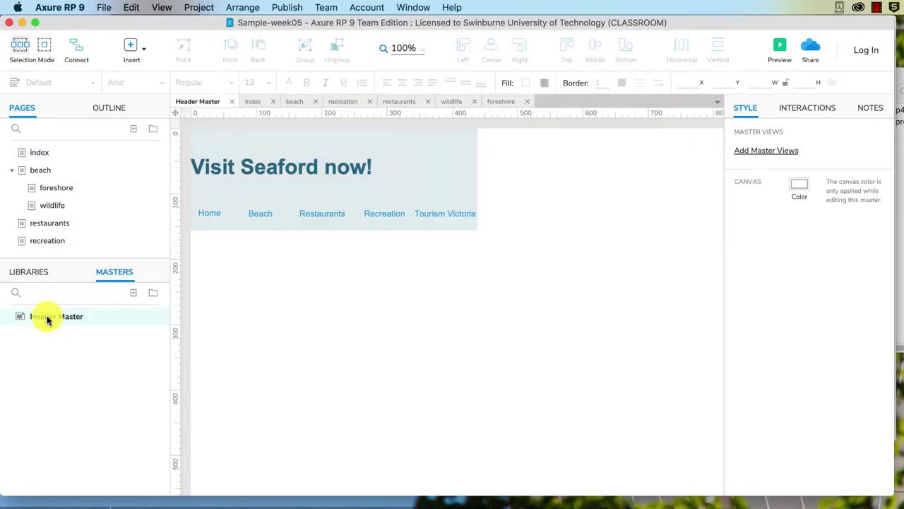
pyautogui.doubleClick(21, 151)
pyautogui.click(285, 186)
pyautogui.doubleClick(292, 187)
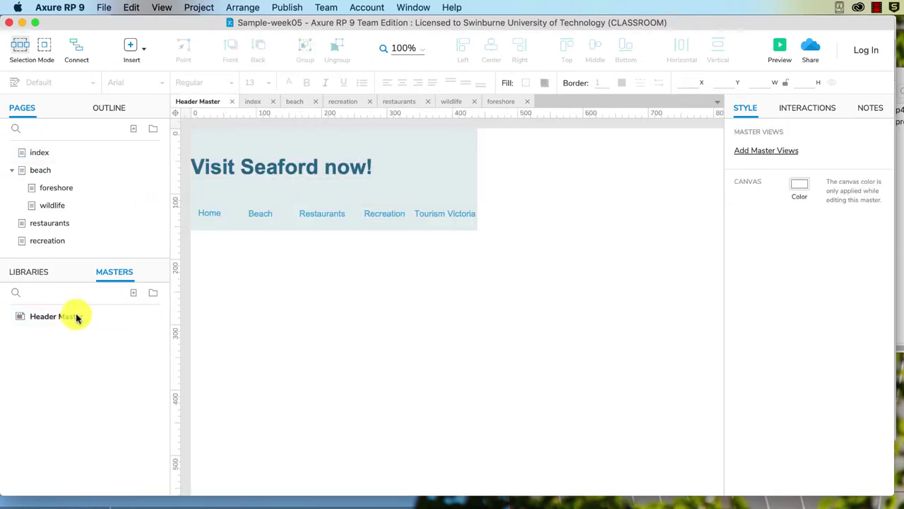
pyautogui.click(254, 177)
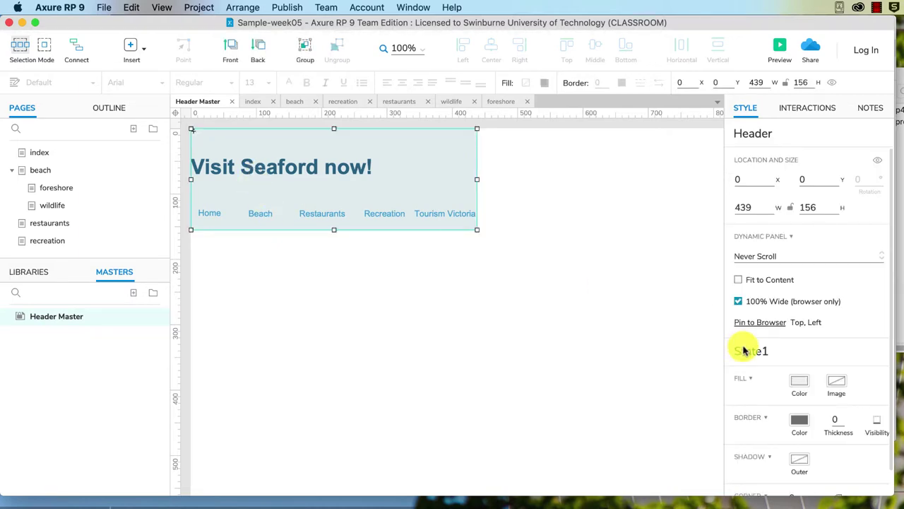
pyautogui.click(752, 322)
pyautogui.click(358, 223)
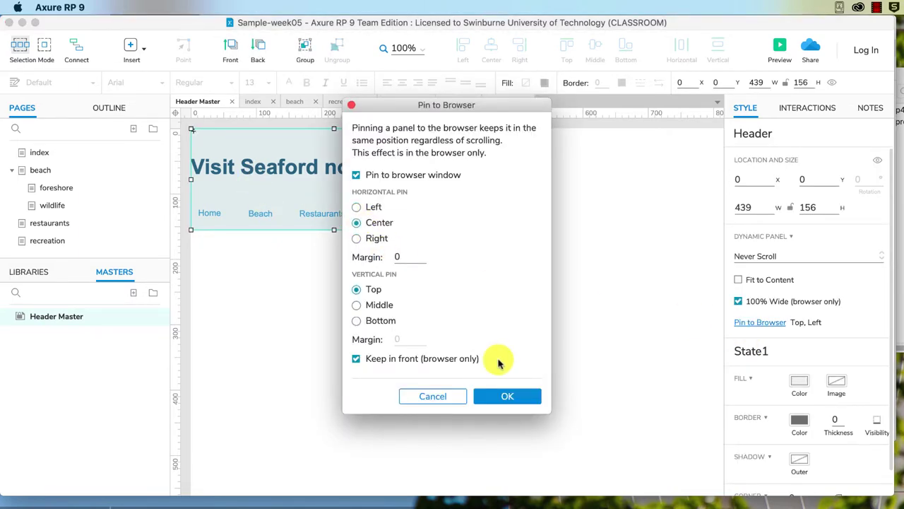
pyautogui.click(517, 396)
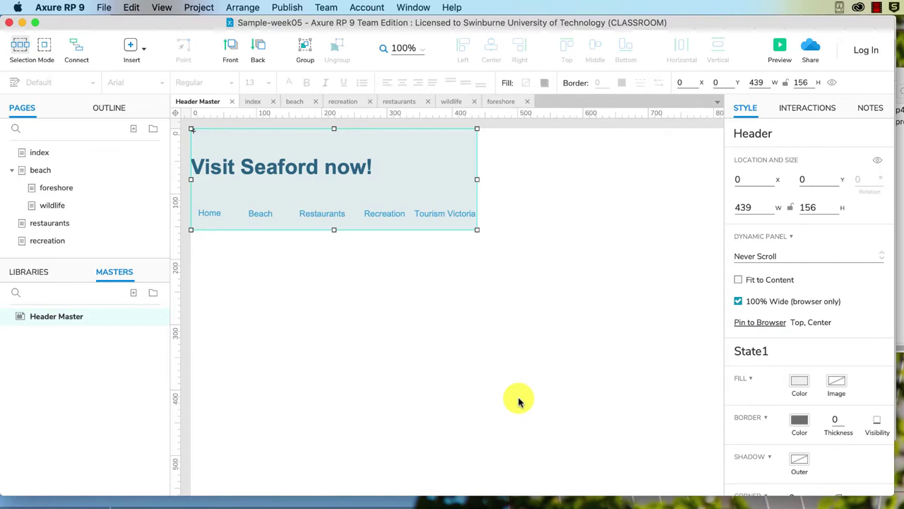
pyautogui.click(319, 315)
# Preview from index and view beach, foreshore, wildlife, restaurants, recreation and index to verify the centred header
pyautogui.click(36, 154)
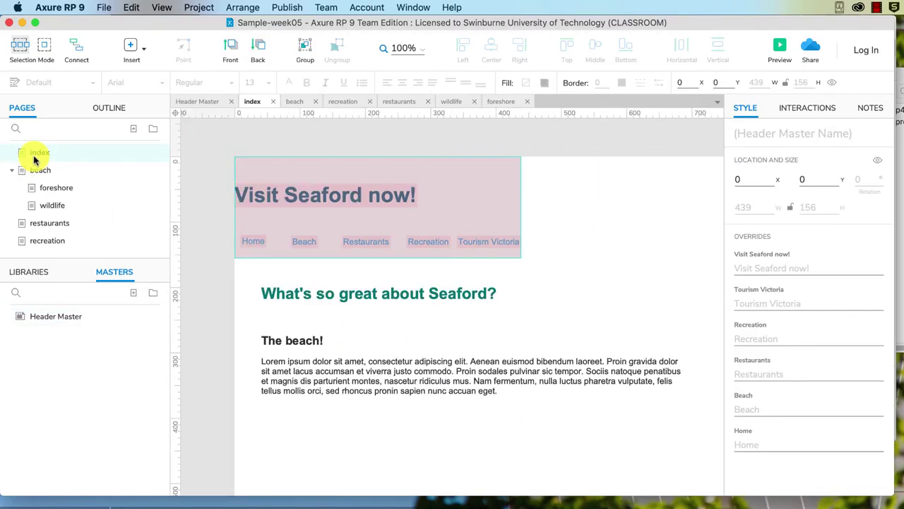
pyautogui.click(779, 46)
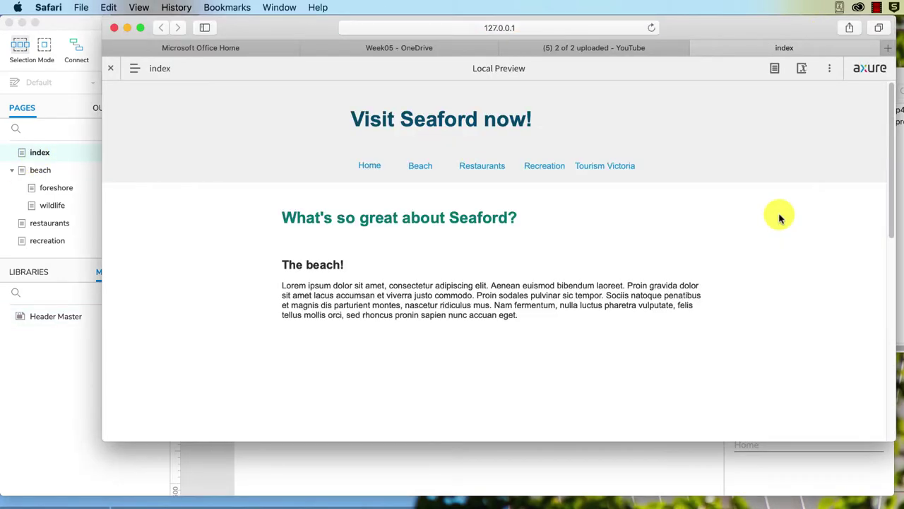
pyautogui.click(133, 69)
pyautogui.click(141, 150)
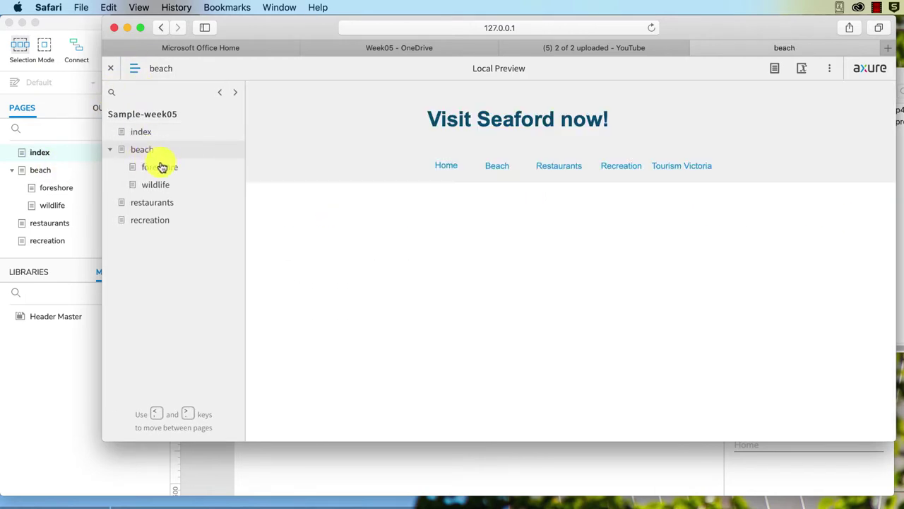
pyautogui.click(162, 169)
pyautogui.click(157, 185)
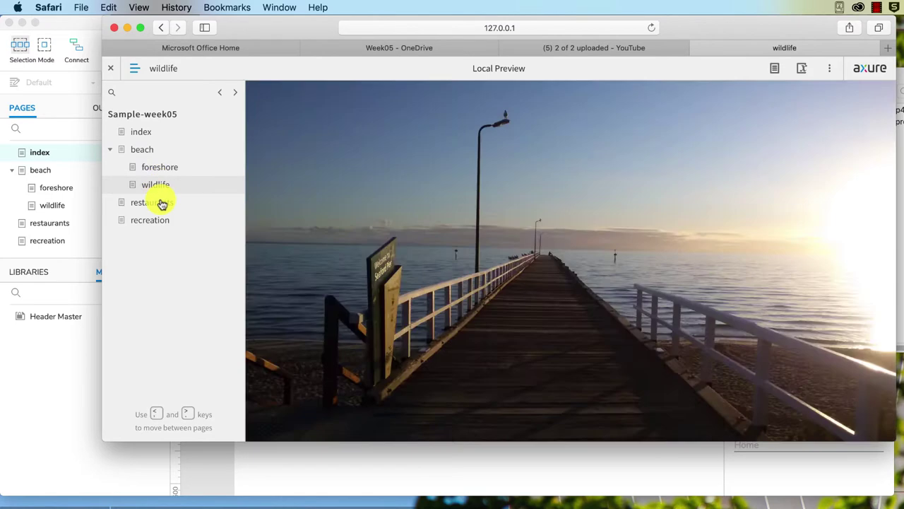
pyautogui.click(162, 203)
pyautogui.click(157, 219)
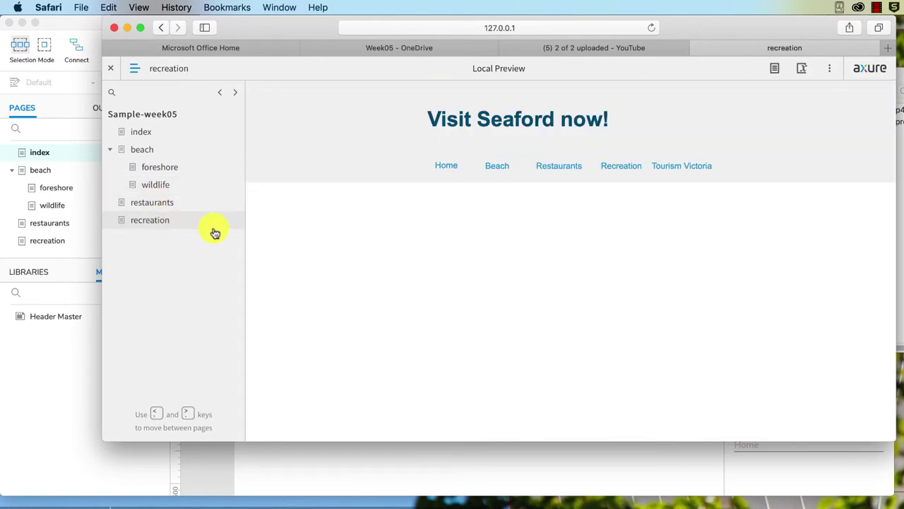
pyautogui.click(144, 132)
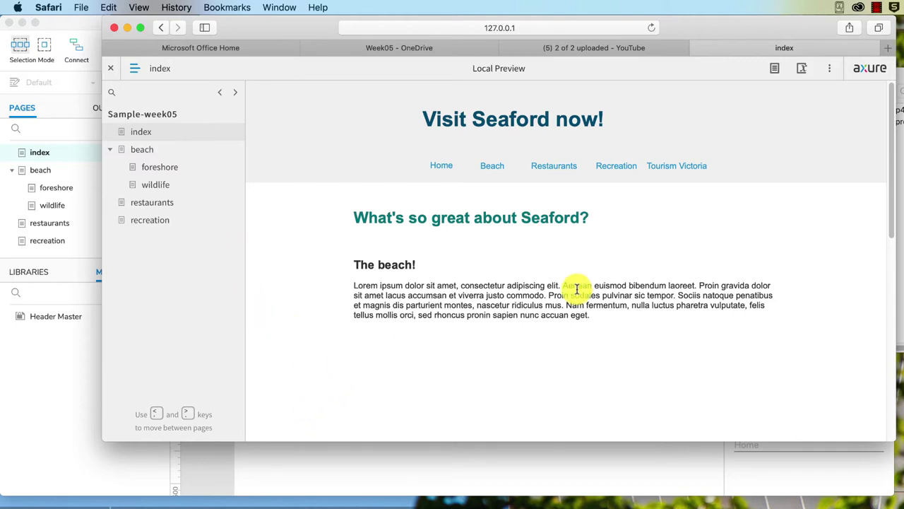
pyautogui.scroll(-10, 577, 289)
pyautogui.scroll(10, 577, 288)
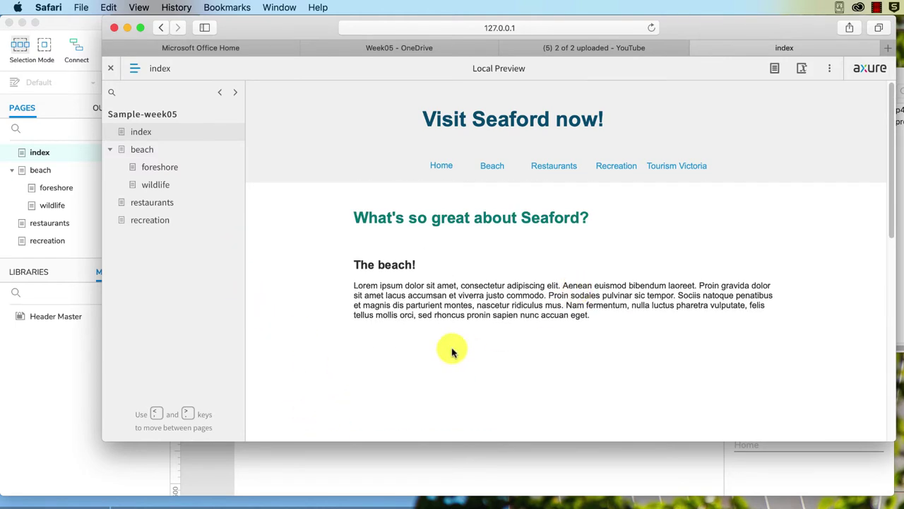